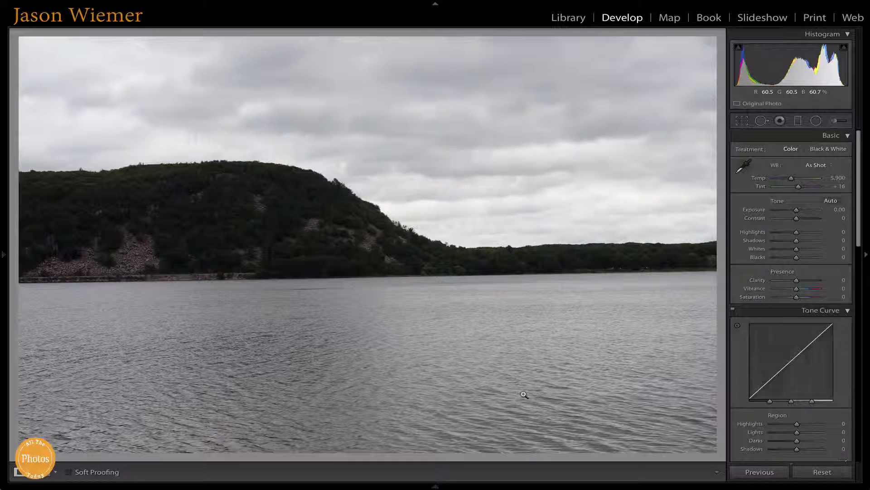
# - Straighten the lake photo automatically with the crop tool and apply it
pyautogui.click(744, 121)
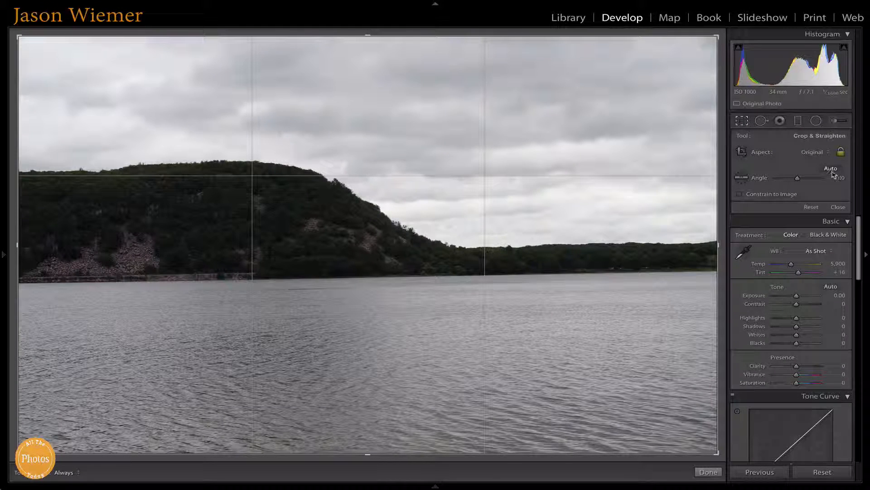
pyautogui.click(832, 173)
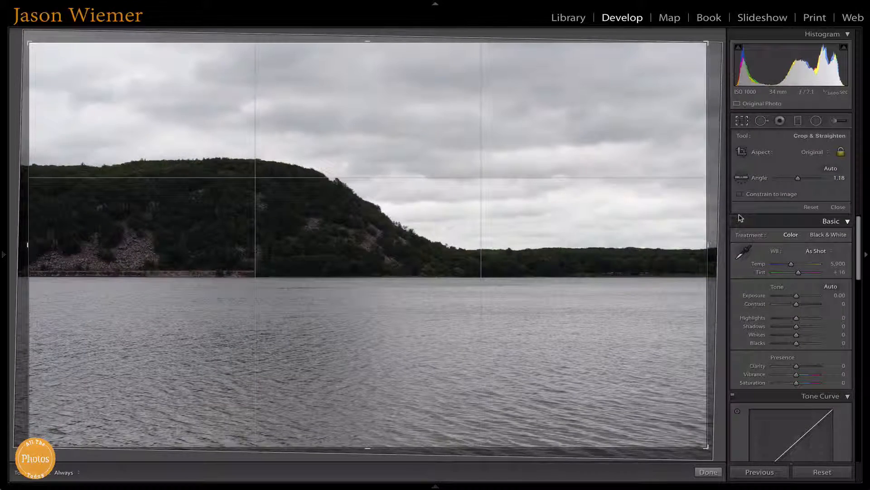
pyautogui.press('Return')
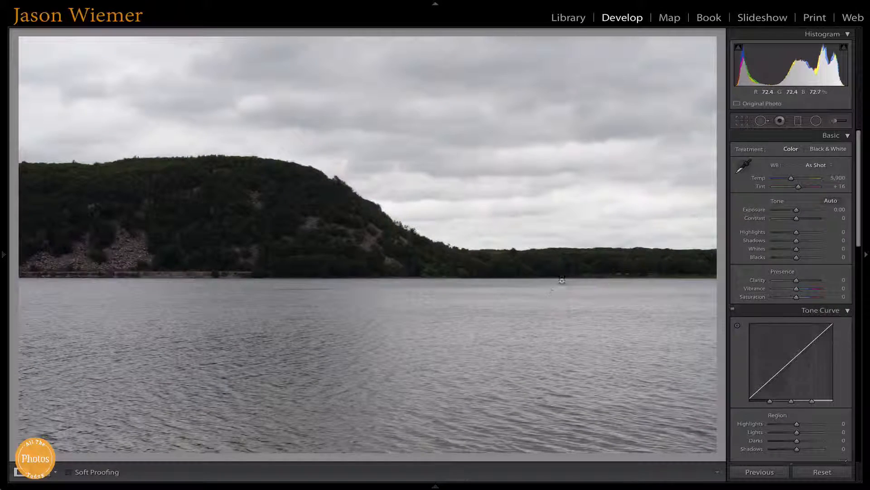
# - Crop the photo tighter from its upper-right corner and reposition the image downward within the crop frame to include more sky
pyautogui.click(742, 120)
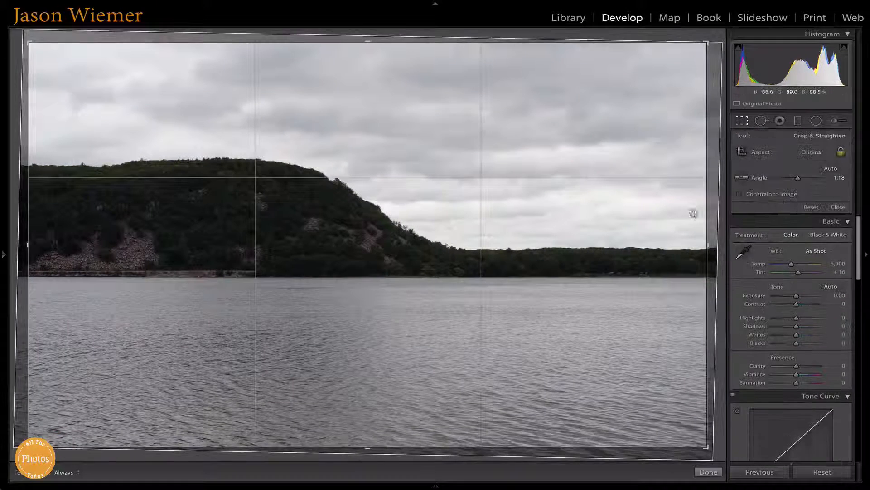
pyautogui.moveTo(708, 43); pyautogui.dragTo(674, 63)
pyautogui.press('Return')
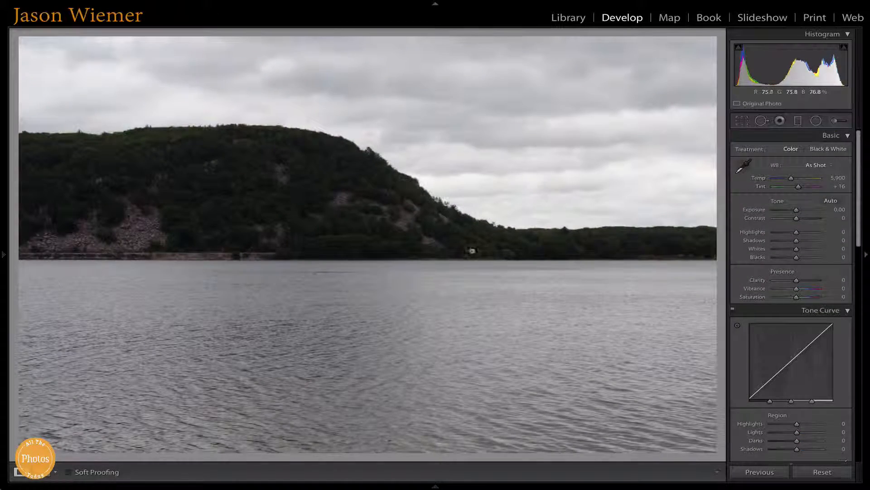
pyautogui.click(736, 121)
pyautogui.moveTo(534, 163); pyautogui.dragTo(531, 208)
pyautogui.press('Return')
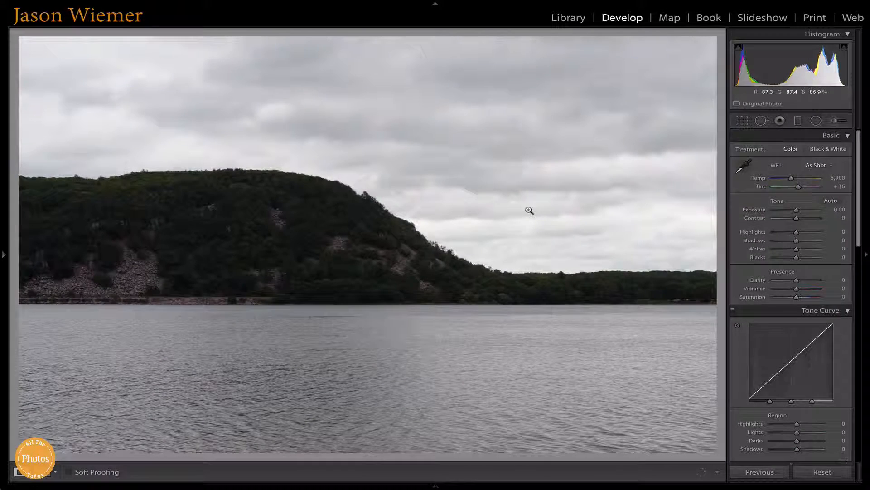
# - Undo the crop changes and the automatic straightening
pyautogui.hotkey('ctrl', 'z')
pyautogui.hotkey('ctrl', 'z')
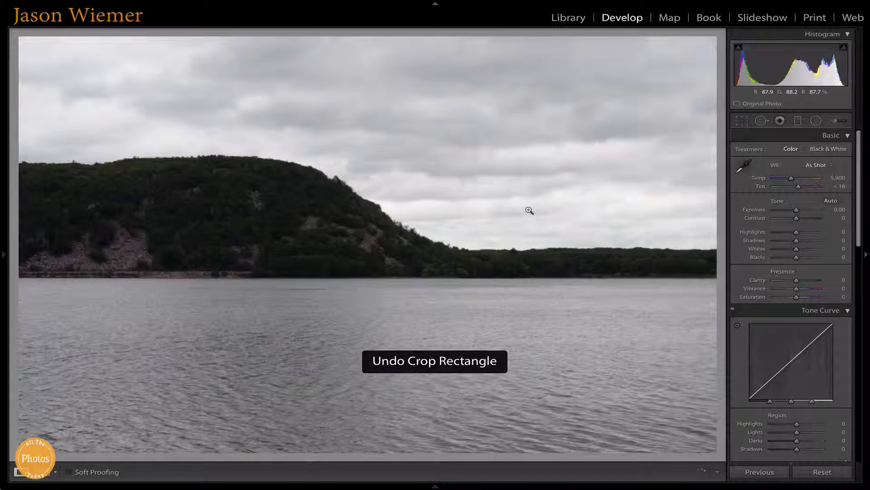
pyautogui.hotkey('ctrl', 'z')
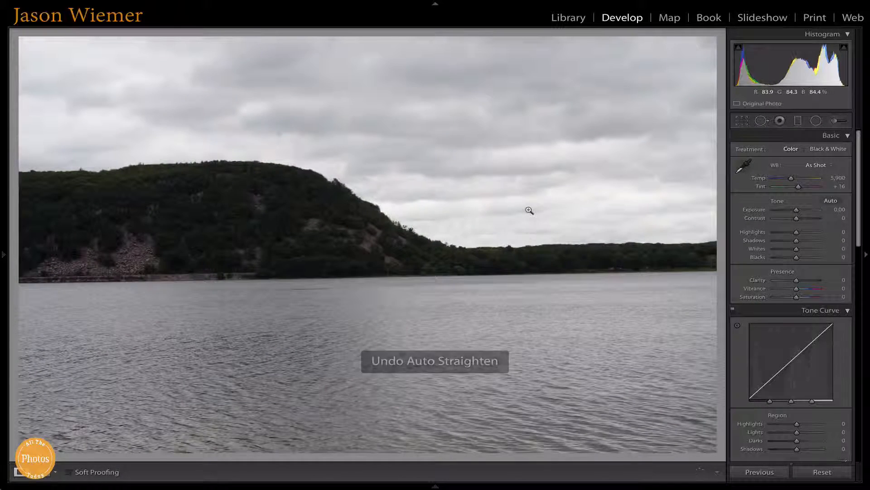
# - Level the horizon with the crop tool's automatic straightening, keeping the original aspect ratio, and apply the crop
pyautogui.click(742, 120)
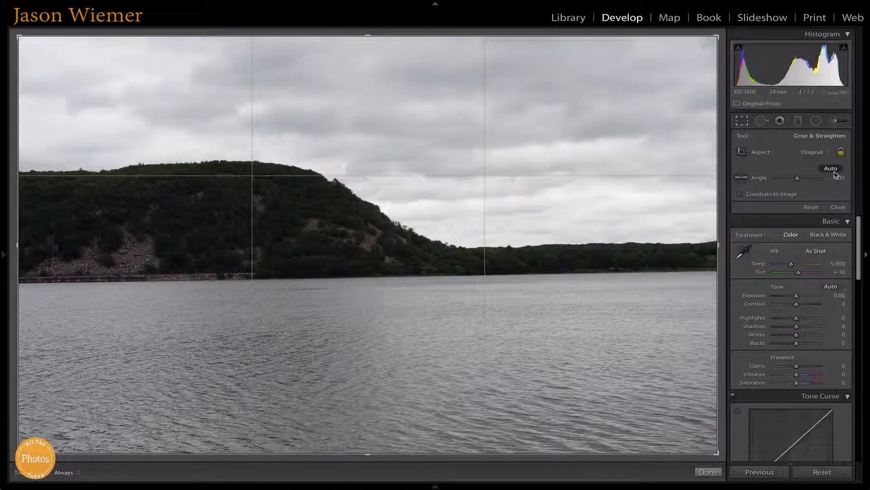
pyautogui.click(835, 171)
pyautogui.press('Return')
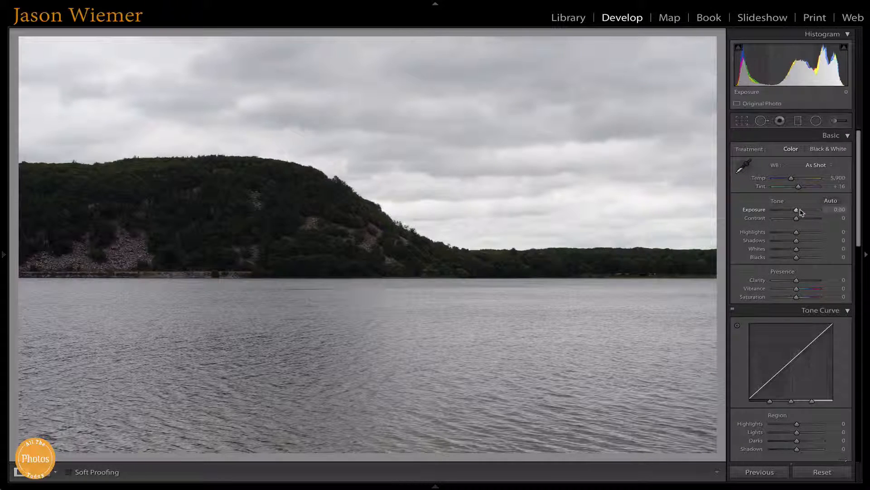
# - Try raising the photo's overall exposure to +0.93 and reset it to 0
pyautogui.moveTo(797, 210); pyautogui.dragTo(801, 211)
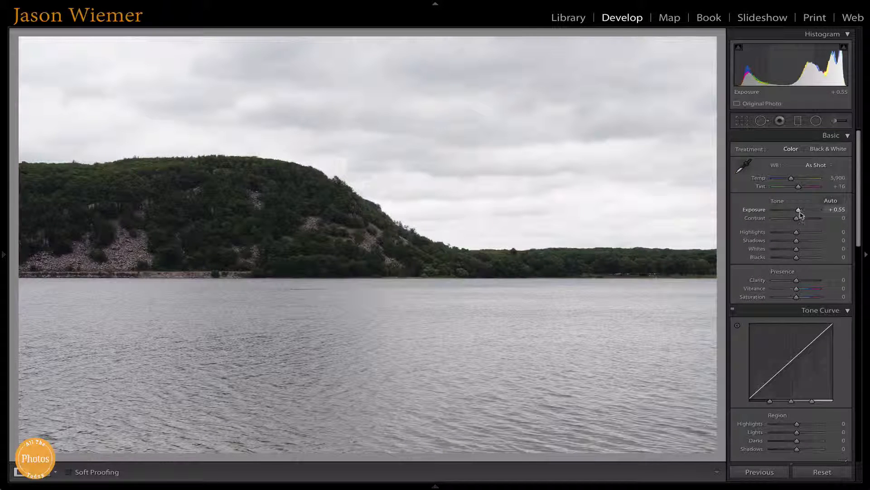
pyautogui.moveTo(800, 211); pyautogui.dragTo(802, 210)
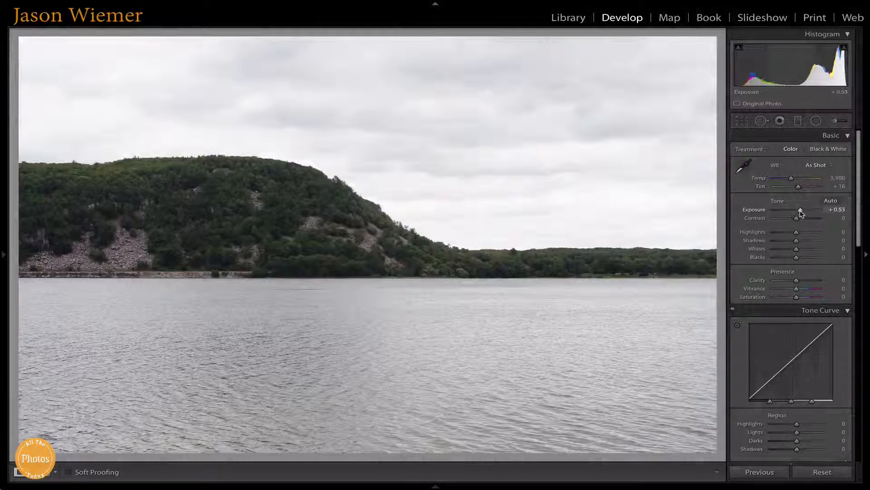
pyautogui.doubleClick(765, 209)
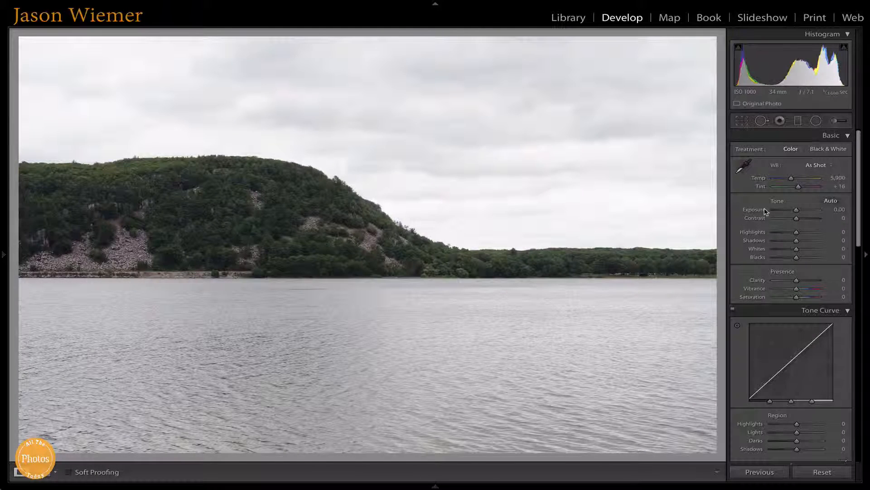
# - Add a horizontal graduated filter spanning the photo from top to bottom edge and set its exposure to −0.75
pyautogui.click(799, 121)
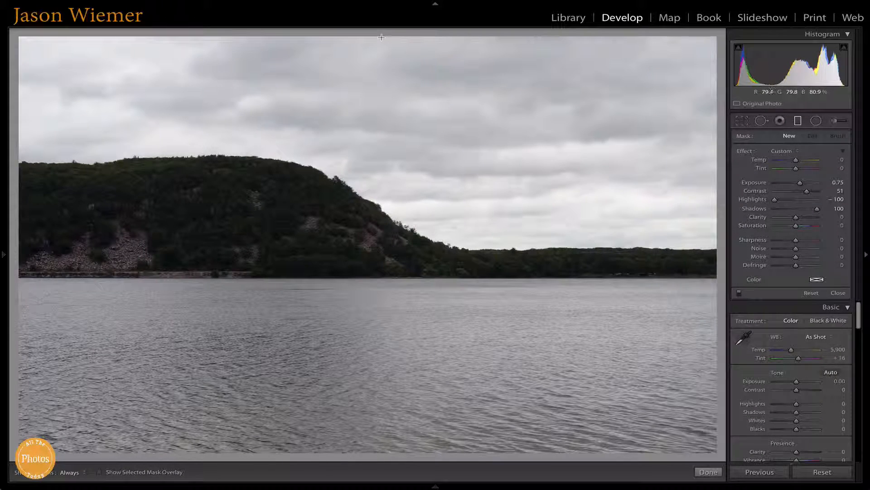
pyautogui.moveTo(380, 40); pyautogui.dragTo(391, 159)
pyautogui.moveTo(407, 282); pyautogui.dragTo(385, 457)
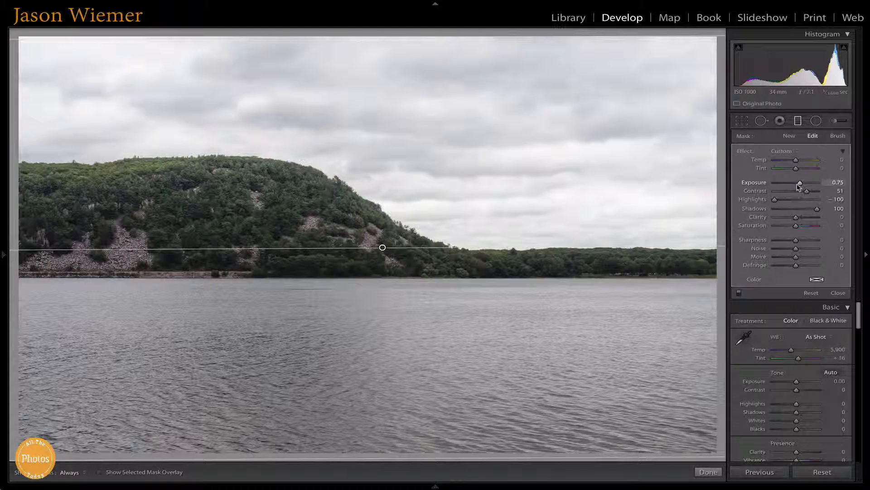
pyautogui.moveTo(798, 184); pyautogui.dragTo(791, 184)
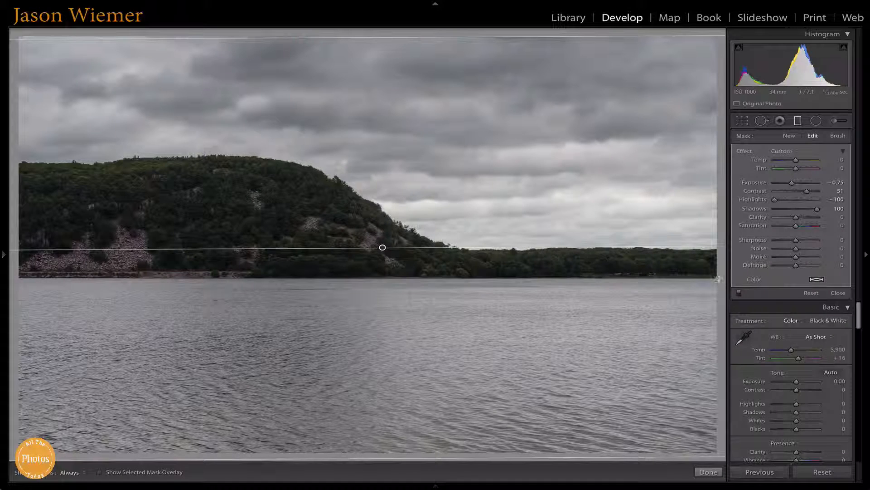
pyautogui.moveTo(698, 481)
pyautogui.click(703, 458)
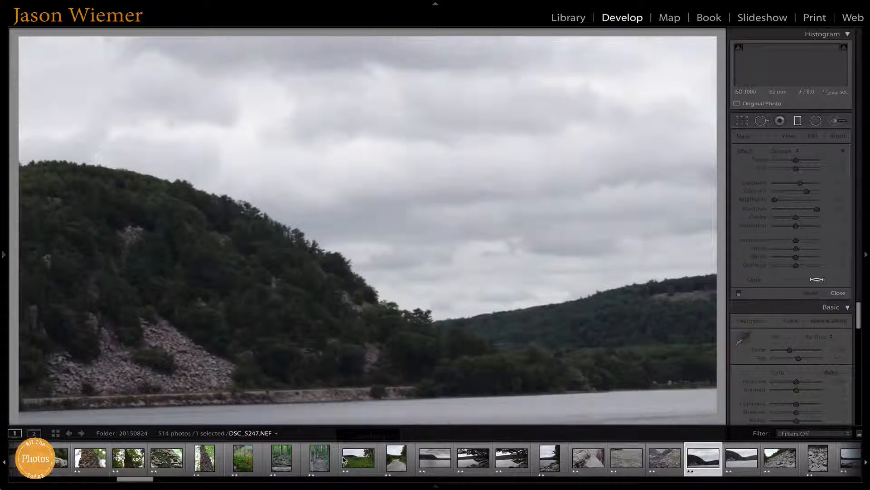
pyautogui.click(427, 461)
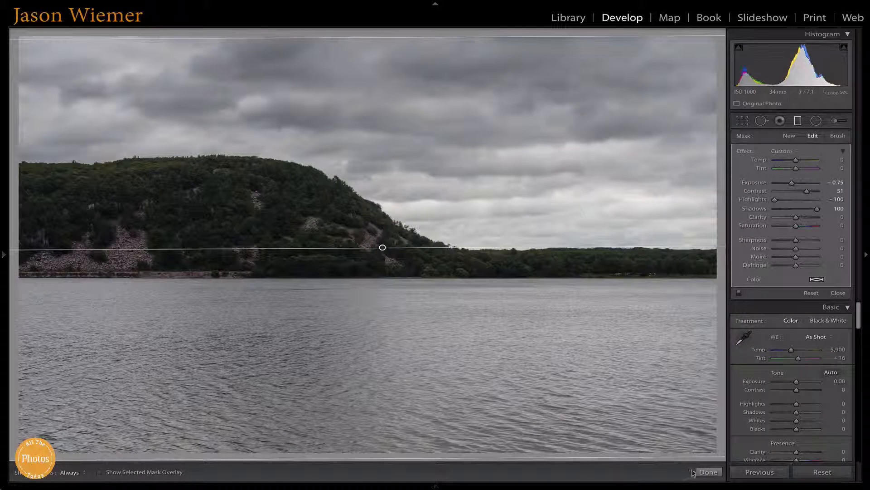
pyautogui.click(701, 472)
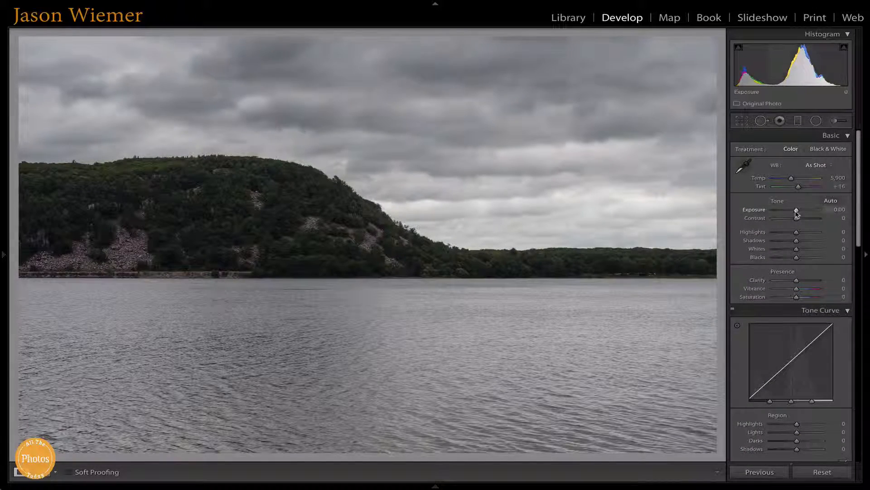
# - Set the basic tone adjustments to exposure +0.20, contrast +59, highlights −30 and shadows +30
pyautogui.moveTo(797, 213); pyautogui.dragTo(797, 213)
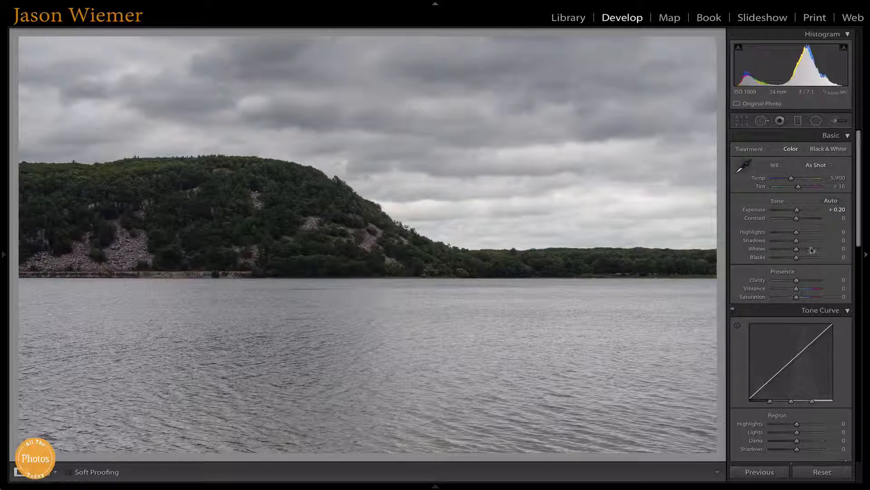
pyautogui.moveTo(797, 218); pyautogui.dragTo(809, 220)
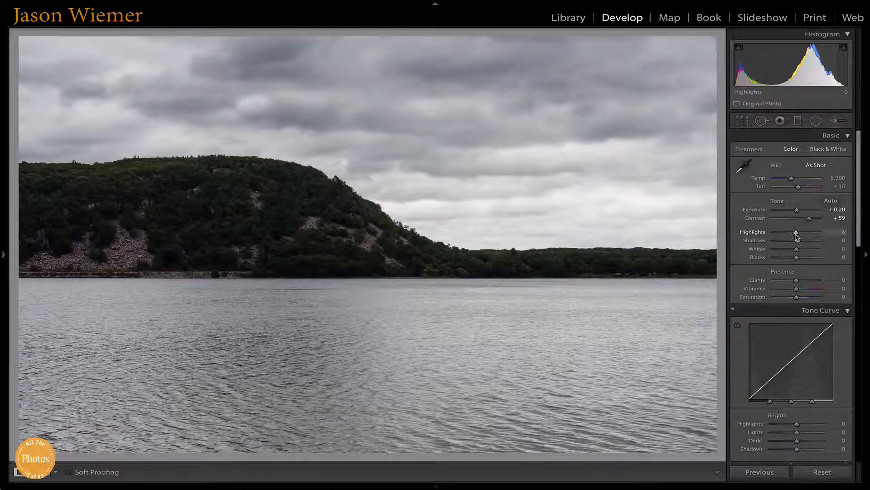
pyautogui.moveTo(796, 236)
pyautogui.mouseDown()
pyautogui.moveTo(787, 233)
pyautogui.moveTo(804, 243)
pyautogui.moveTo(789, 246)
pyautogui.mouseUp()
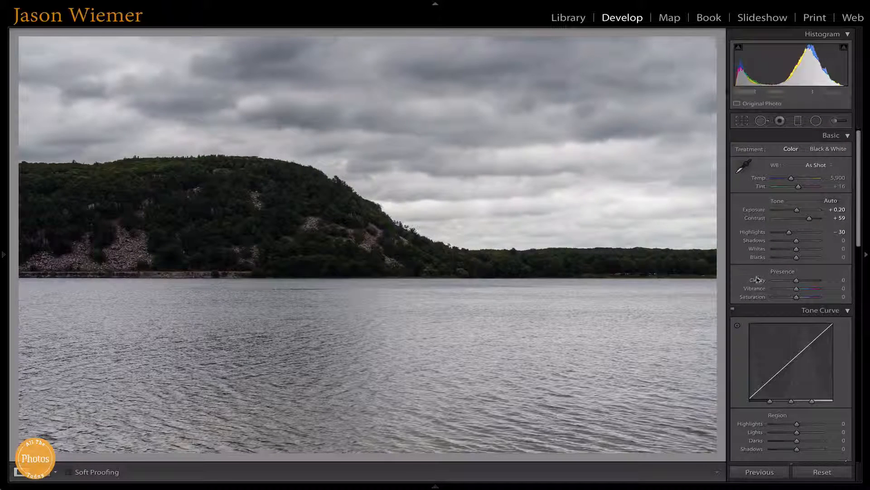
pyautogui.moveTo(798, 245)
pyautogui.mouseDown()
pyautogui.moveTo(807, 244)
pyautogui.moveTo(781, 247)
pyautogui.moveTo(806, 248)
pyautogui.mouseUp()
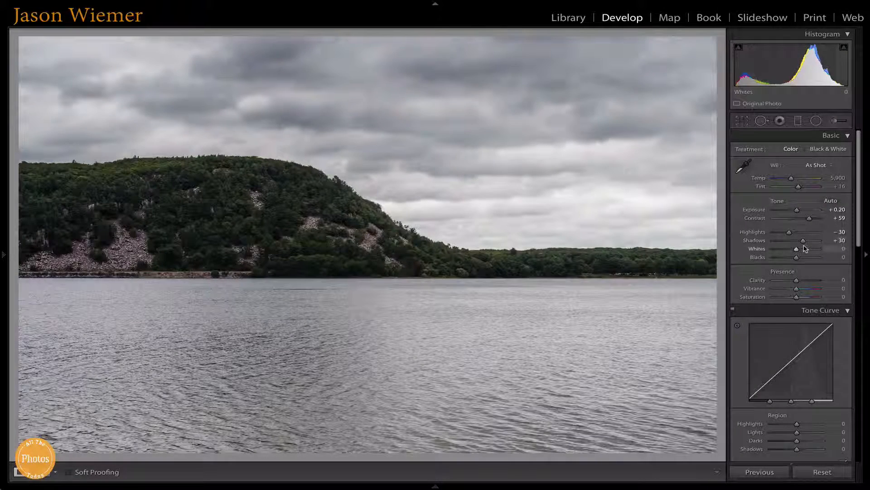
# - Set whites to +50 and blacks to −25 while checking the clipping preview
pyautogui.click(798, 250)
pyautogui.press('alt')
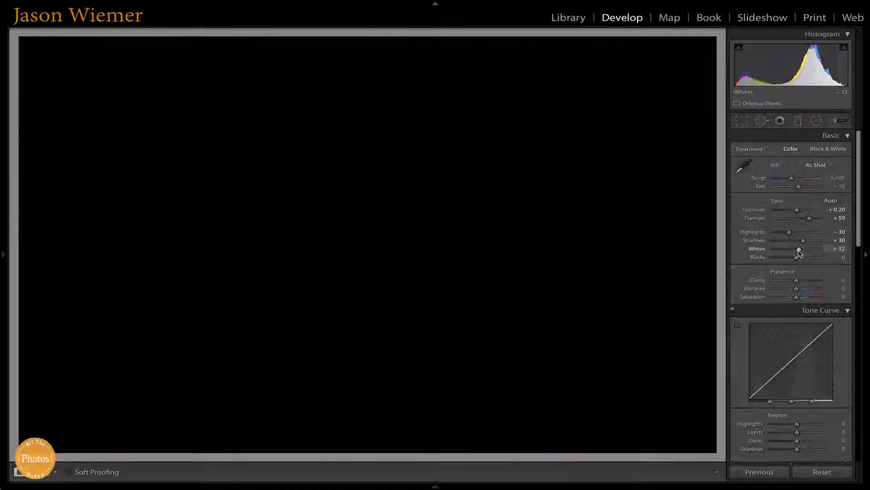
pyautogui.moveTo(799, 253)
pyautogui.mouseDown()
pyautogui.moveTo(812, 254)
pyautogui.moveTo(790, 262)
pyautogui.mouseUp()
pyautogui.press('alt')
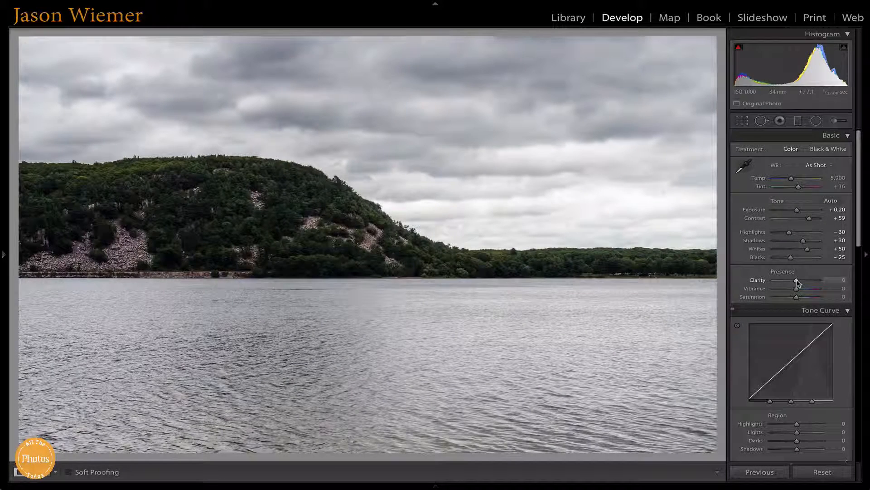
# - Set clarity to +6, vibrance to +6 and saturation to +5
pyautogui.moveTo(797, 282); pyautogui.dragTo(799, 284)
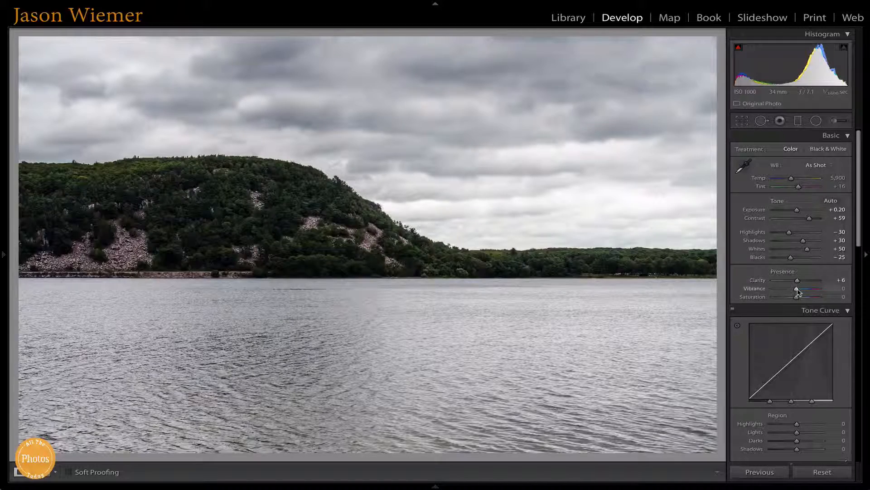
pyautogui.moveTo(799, 289); pyautogui.dragTo(798, 290)
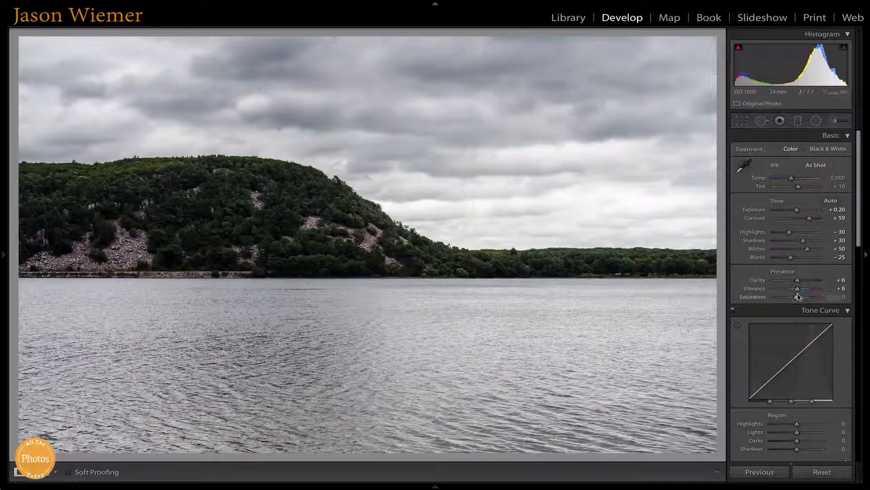
pyautogui.moveTo(797, 297); pyautogui.dragTo(800, 298)
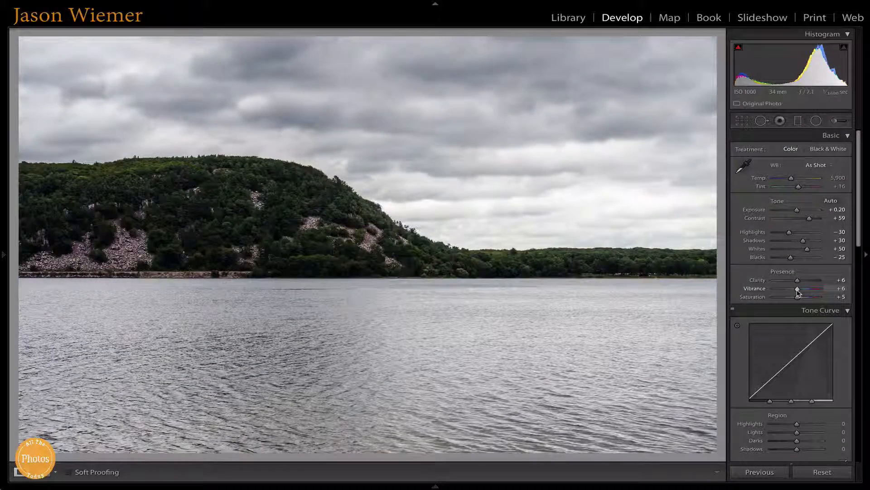
# - Set the blue saturation in the HSL adjustments to +32
pyautogui.scroll(-5, 799, 293)
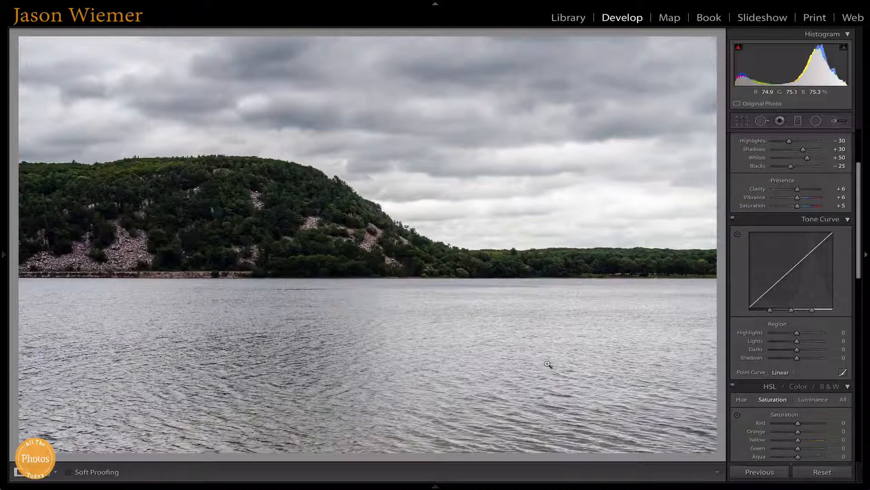
pyautogui.scroll(-1, 824, 326)
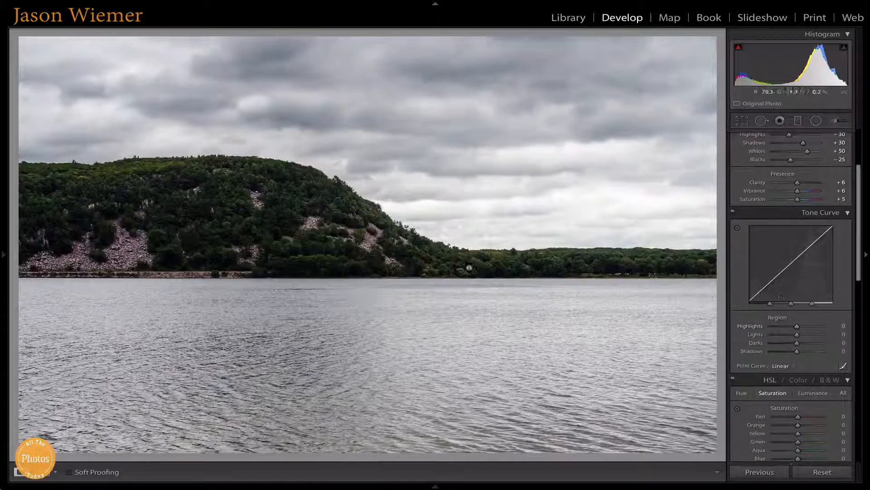
pyautogui.scroll(-1, 771, 272)
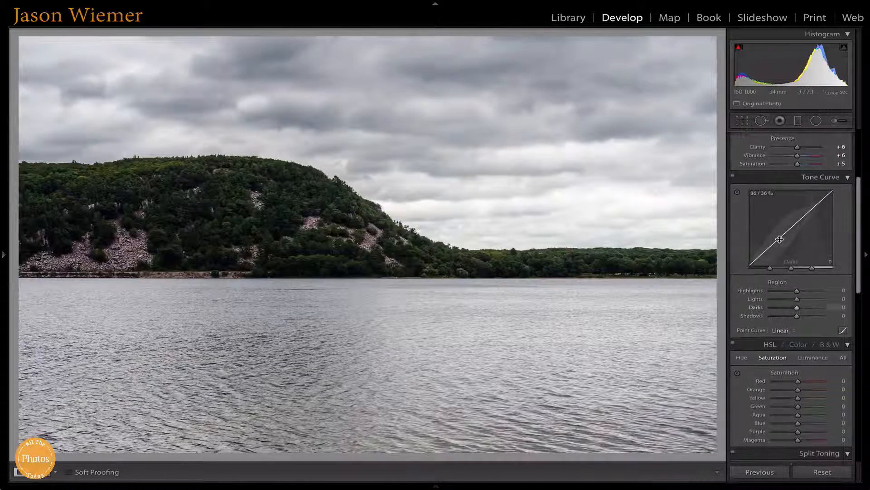
pyautogui.scroll(-3, 803, 253)
pyautogui.scroll(-2, 821, 240)
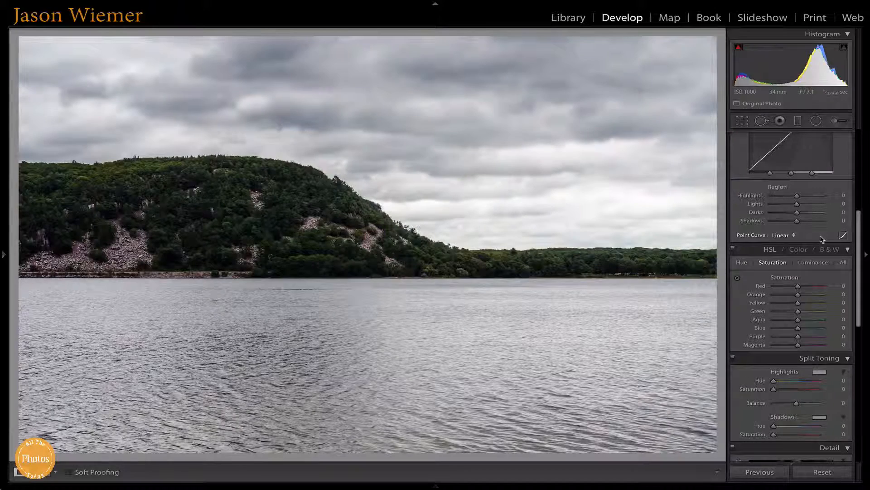
pyautogui.scroll(-3, 821, 239)
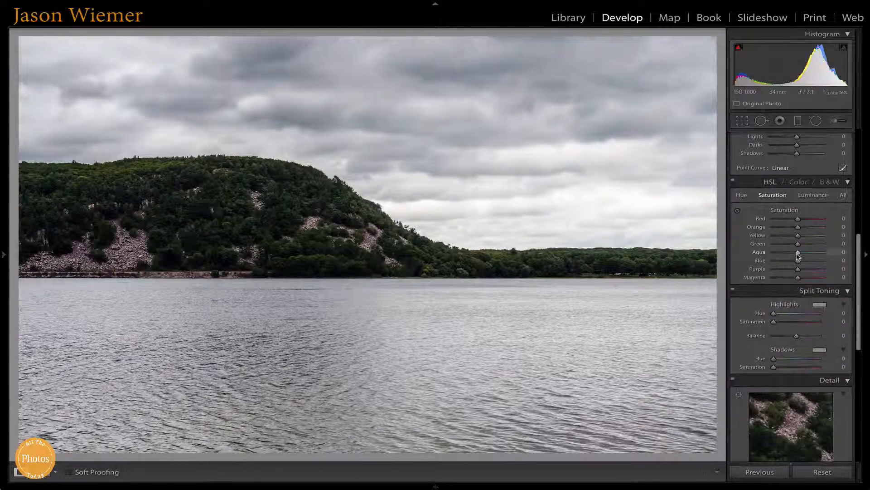
pyautogui.moveTo(802, 262); pyautogui.dragTo(812, 263)
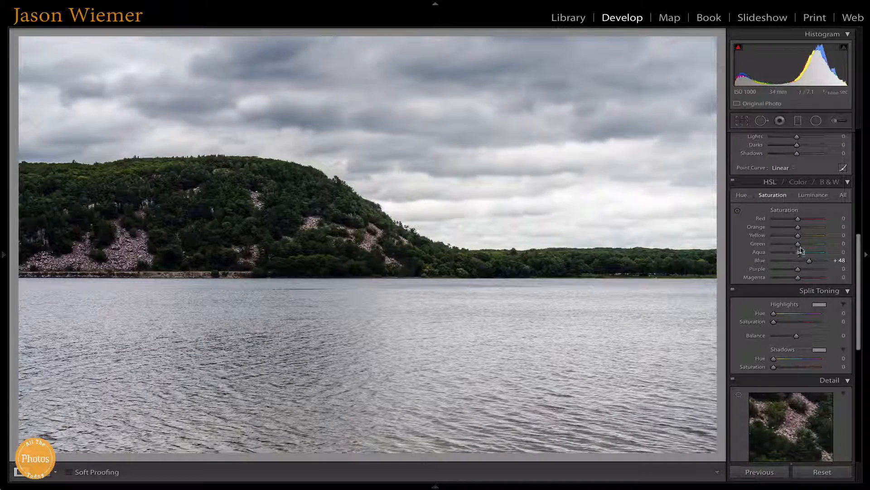
pyautogui.moveTo(810, 262); pyautogui.dragTo(807, 264)
pyautogui.scroll(-1, 807, 263)
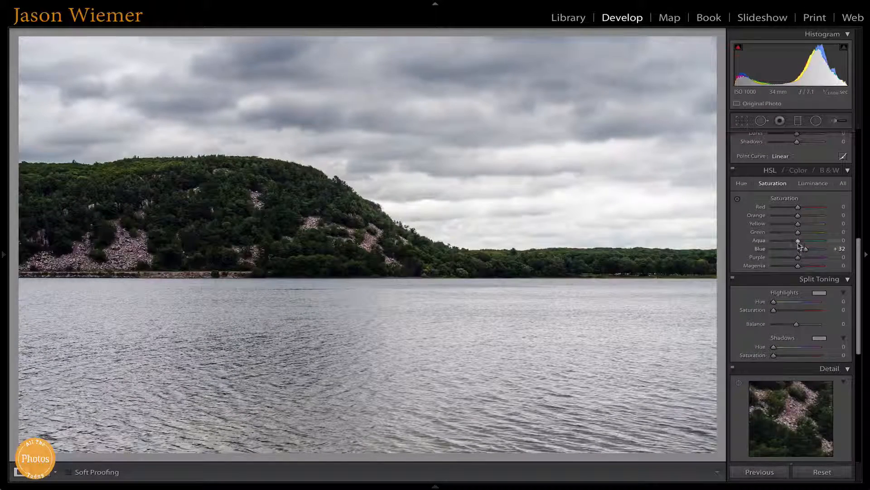
# - Set the aqua saturation to +6 and the green saturation to +2 in the HSL adjustments
pyautogui.moveTo(798, 241)
pyautogui.mouseDown()
pyautogui.moveTo(814, 244)
pyautogui.moveTo(803, 247)
pyautogui.mouseUp()
pyautogui.scroll(-3, 800, 247)
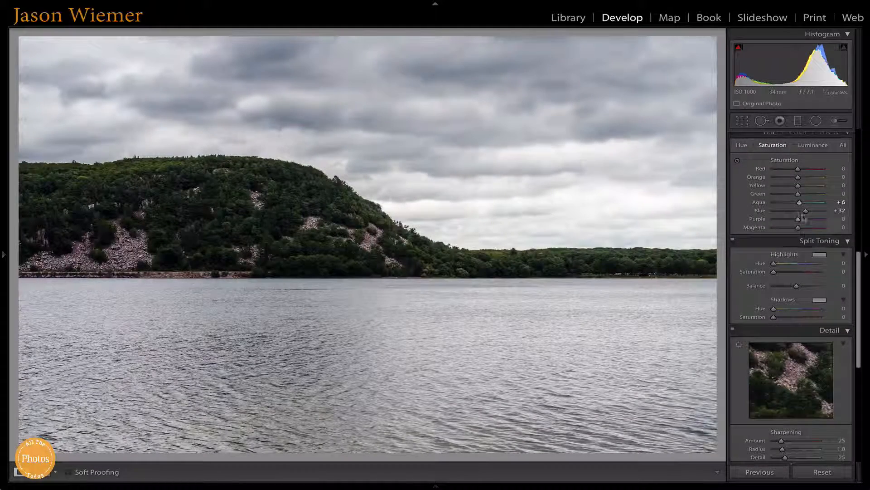
pyautogui.moveTo(798, 194); pyautogui.dragTo(806, 195)
# - Set the purple saturation to −100, checking its effect up close on the rocky slopes of the hill
pyautogui.moveTo(798, 219); pyautogui.dragTo(766, 226)
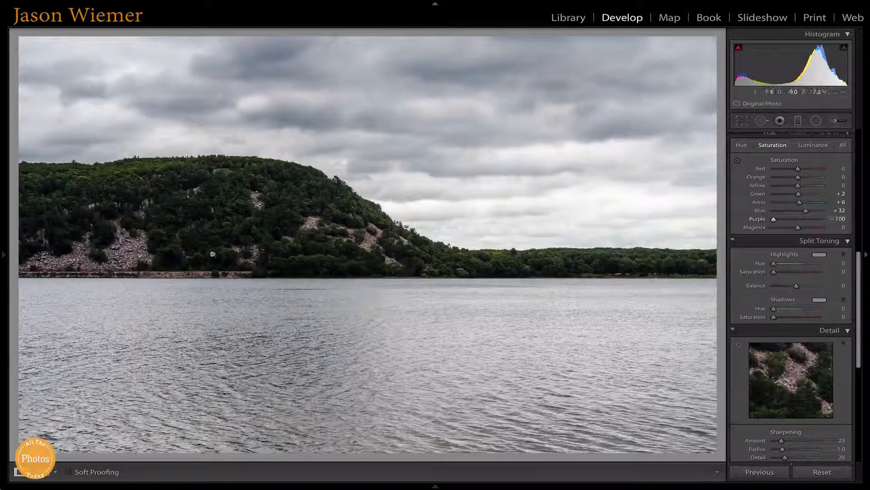
pyautogui.click(105, 239)
pyautogui.moveTo(185, 240); pyautogui.dragTo(307, 237)
pyautogui.moveTo(775, 220); pyautogui.dragTo(808, 222)
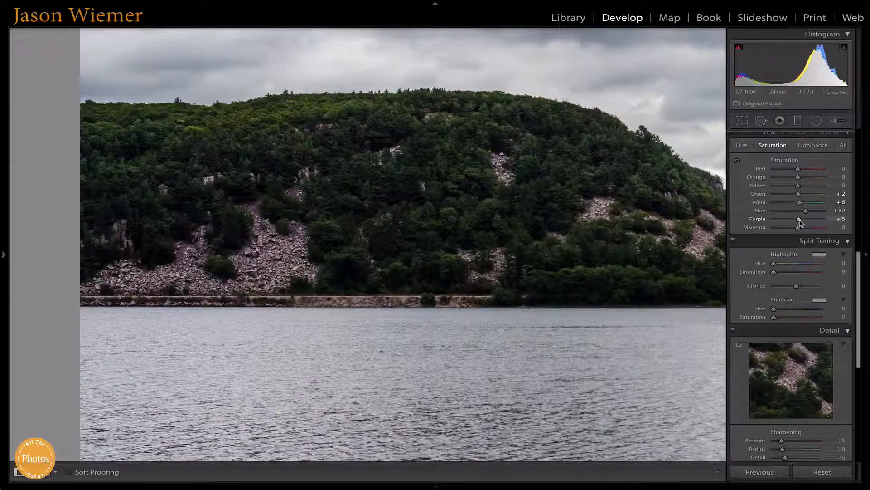
pyautogui.moveTo(799, 220); pyautogui.dragTo(772, 221)
pyautogui.click(585, 263)
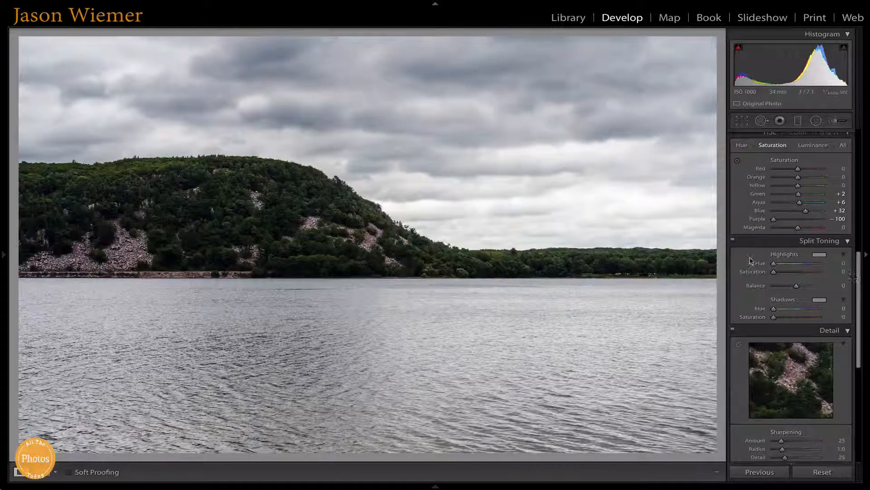
# - Set the sharpening amount to 64 in the Detail adjustments
pyautogui.scroll(-3, 750, 257)
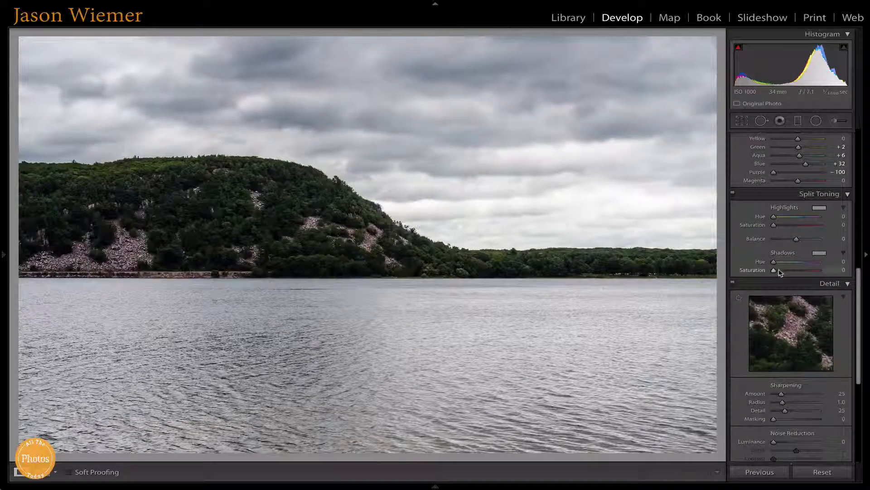
pyautogui.scroll(-3, 779, 269)
pyautogui.scroll(-6, 780, 272)
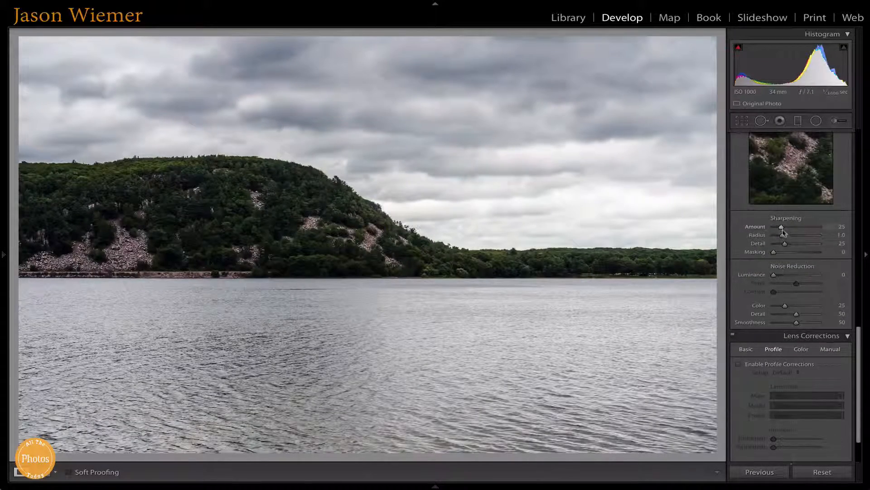
pyautogui.moveTo(790, 230); pyautogui.dragTo(793, 230)
# - Review the noise reduction, lens correction, HSL, tone curve and presence settings
pyautogui.scroll(-1, 793, 229)
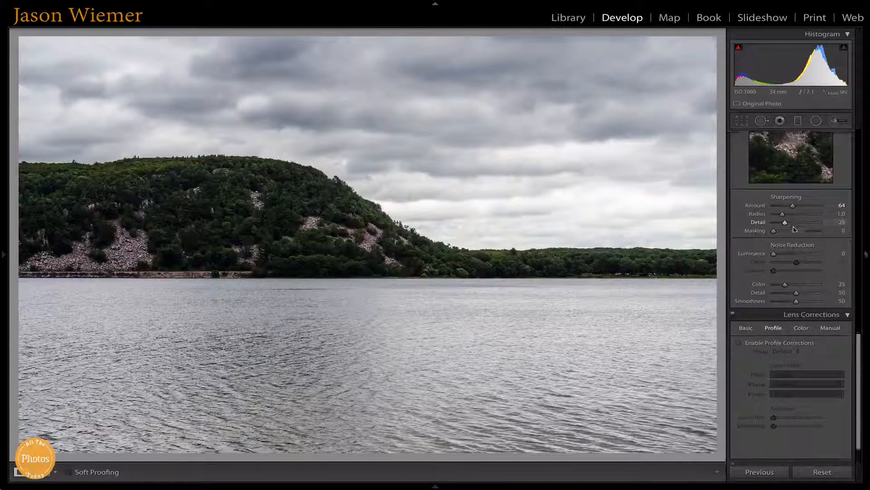
pyautogui.scroll(-1, 794, 230)
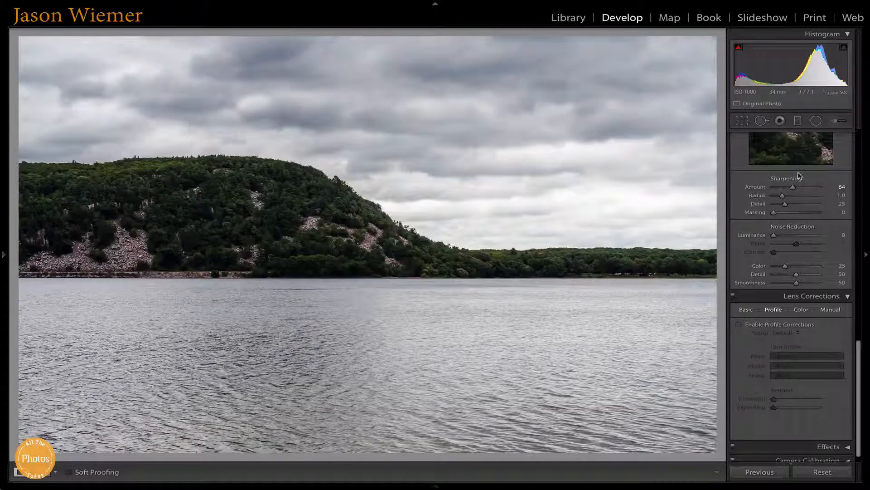
pyautogui.scroll(-1, 797, 176)
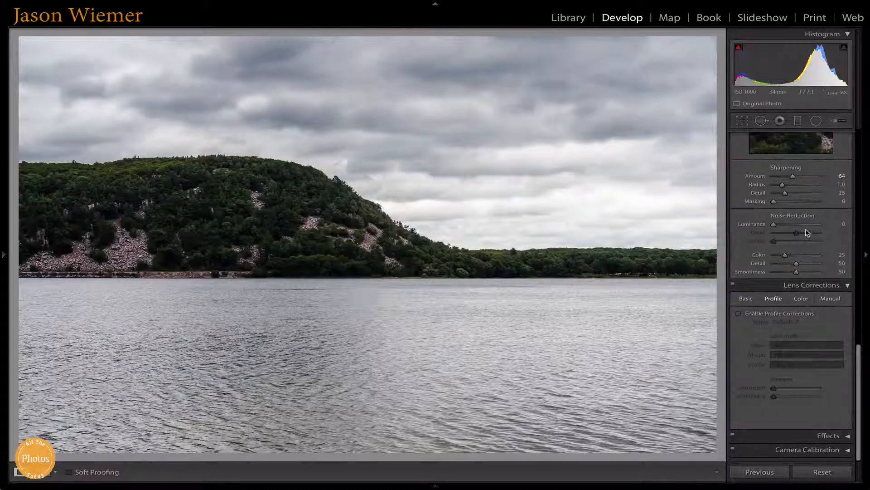
pyautogui.scroll(10, 808, 233)
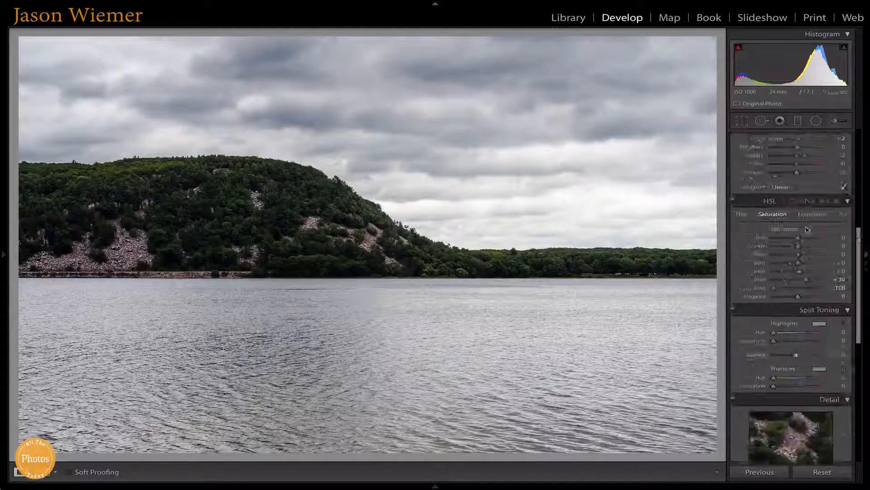
pyautogui.scroll(-8, 826, 257)
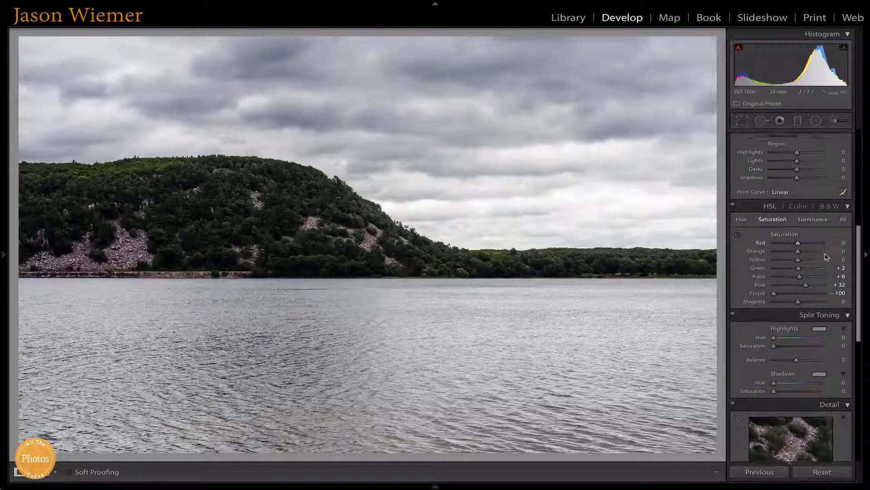
pyautogui.scroll(-3, 826, 257)
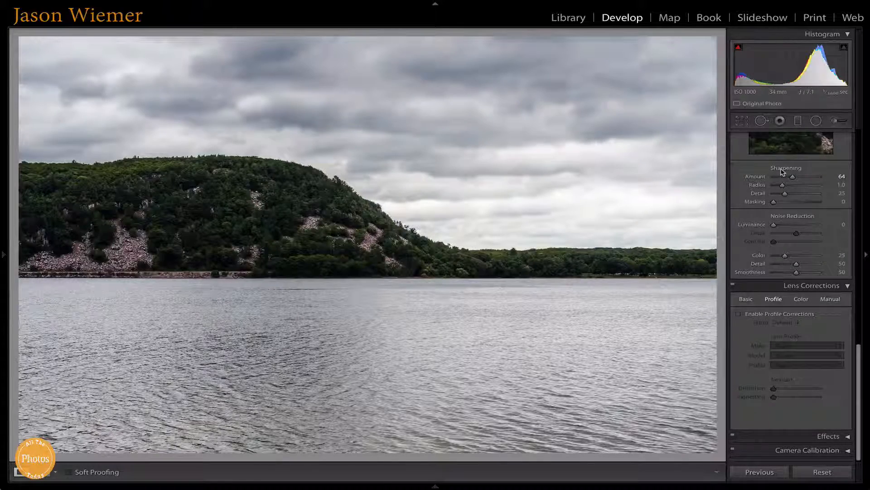
pyautogui.scroll(10, 782, 171)
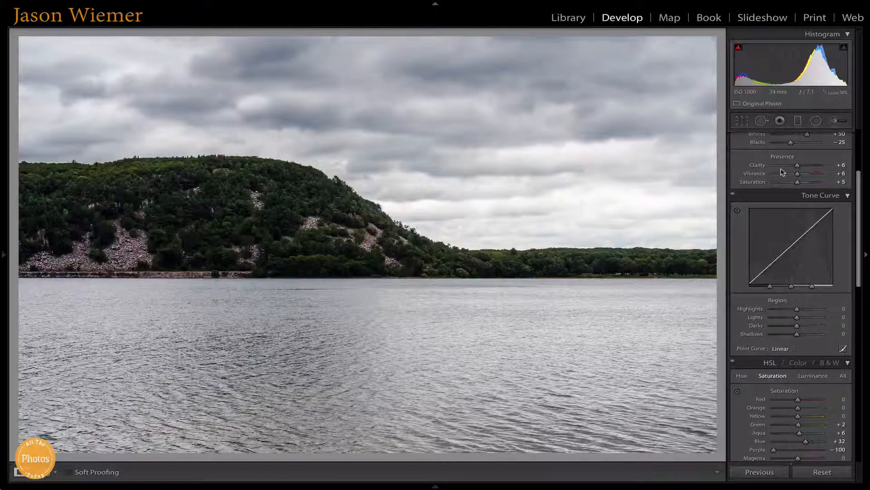
# - Try cropping the photo to the hillside at the original aspect ratio, and undo the crop
pyautogui.click(742, 119)
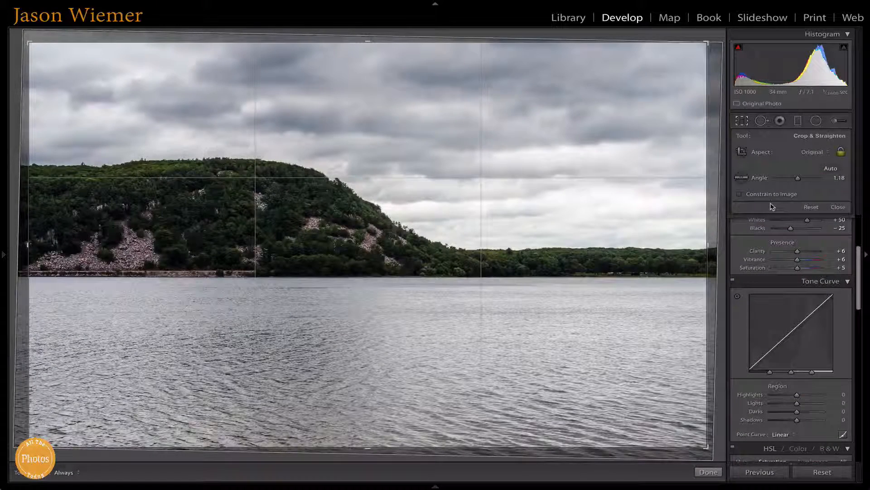
pyautogui.click(802, 153)
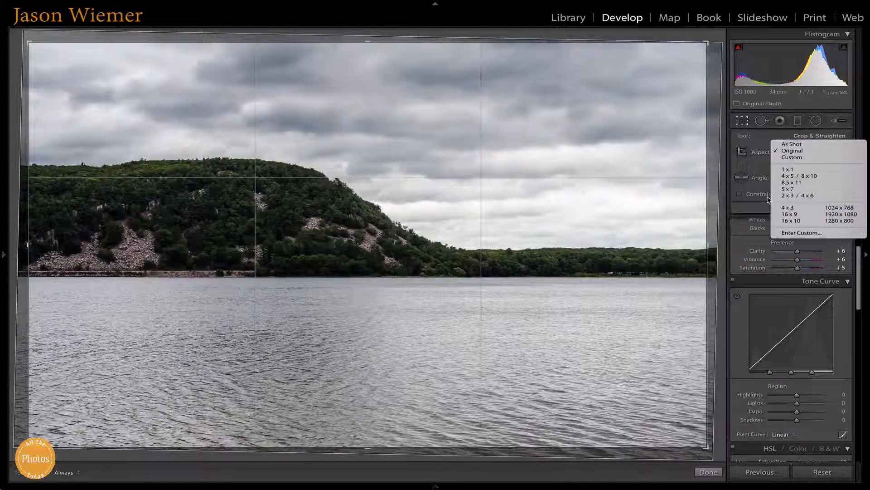
pyautogui.click(749, 163)
pyautogui.click(742, 151)
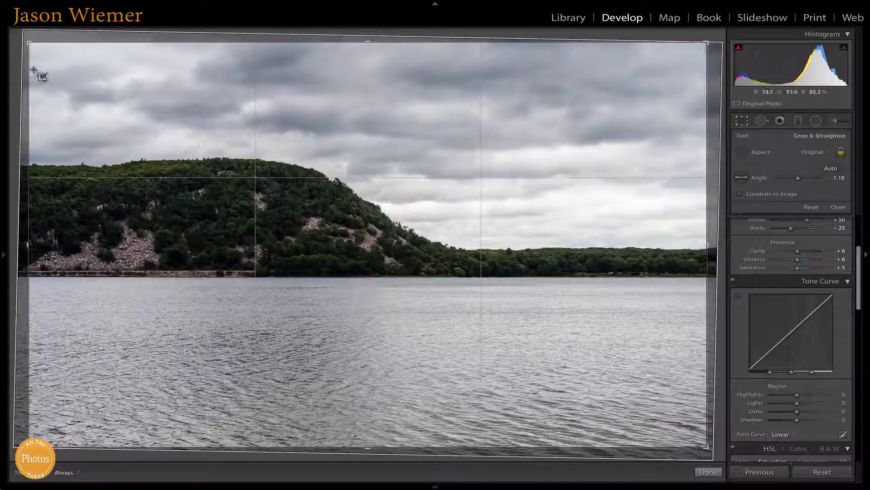
pyautogui.moveTo(64, 196); pyautogui.dragTo(446, 309)
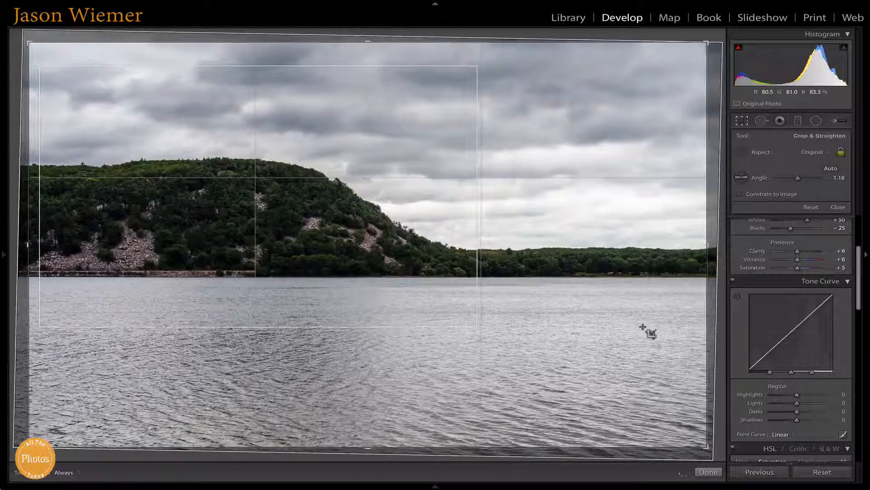
pyautogui.press('Return')
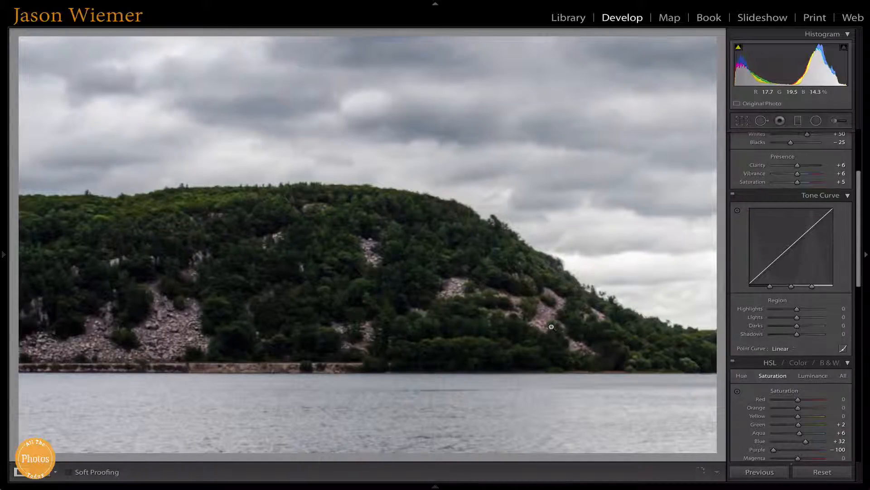
pyautogui.hotkey('ctrl', 'z')
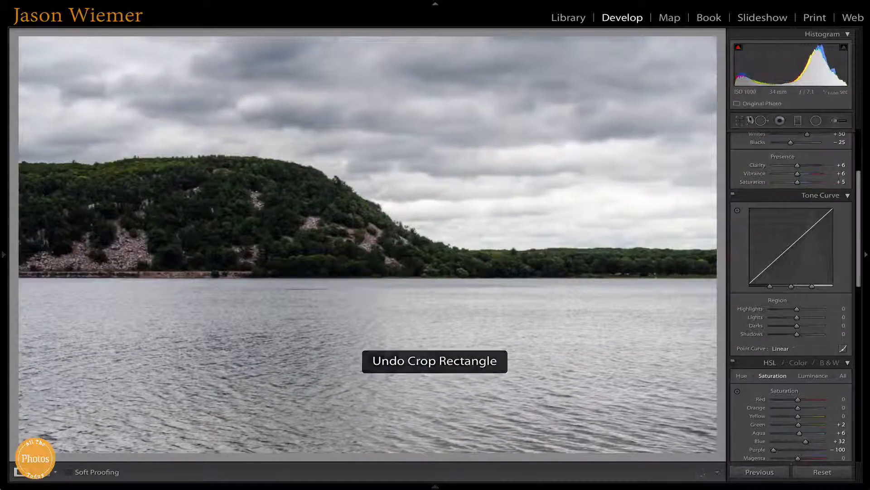
# - Try a panoramic crop with the aspect ratio unlocked, cutting off the lower water, and undo it
pyautogui.click(748, 121)
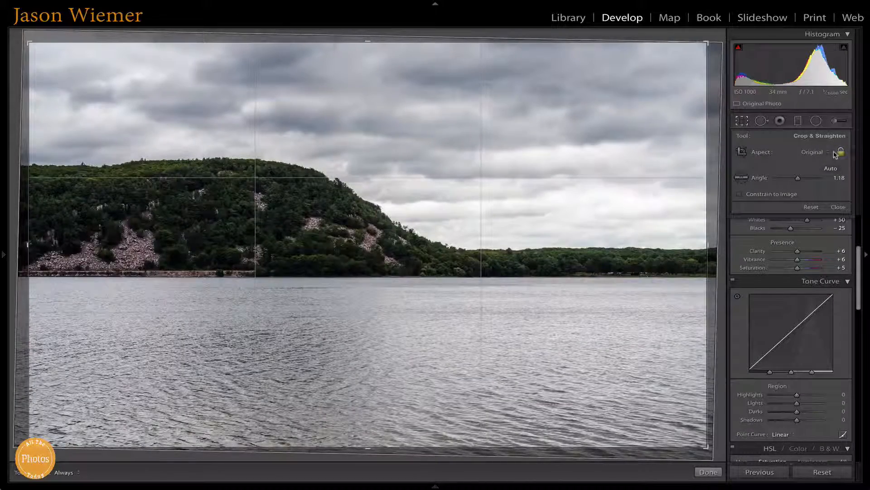
pyautogui.click(839, 153)
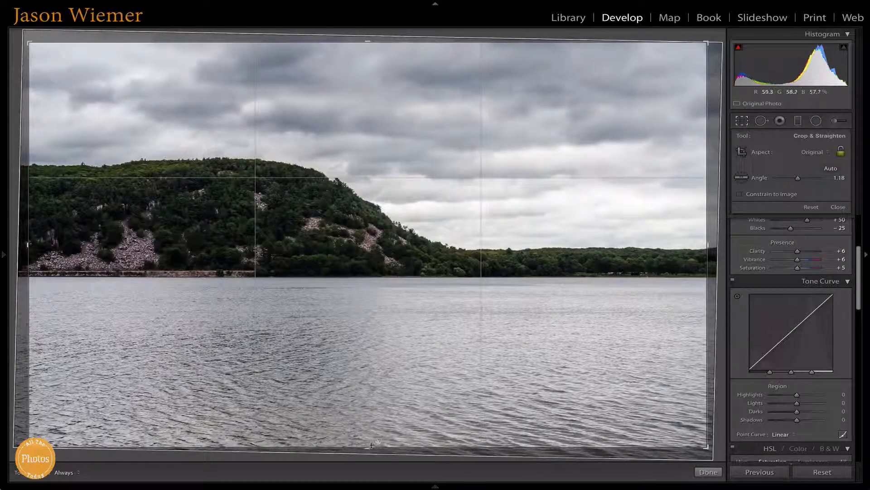
pyautogui.moveTo(367, 448); pyautogui.dragTo(369, 443)
pyautogui.moveTo(374, 362); pyautogui.dragTo(370, 386)
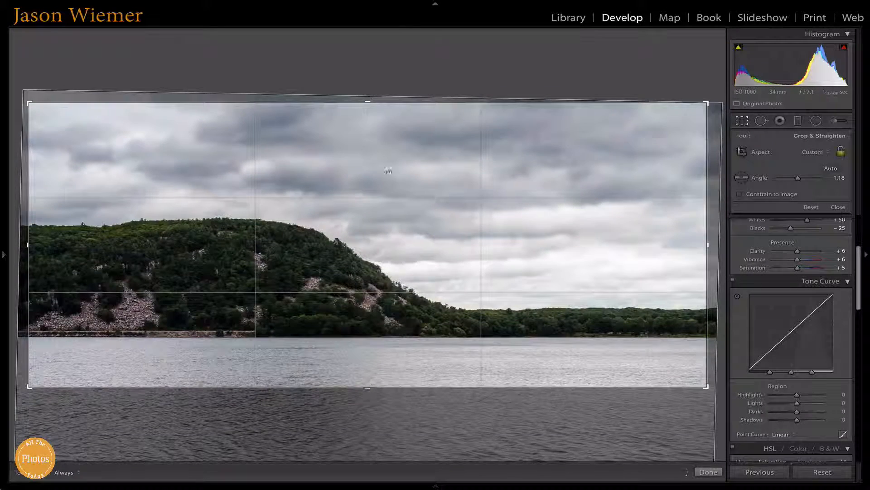
pyautogui.press('Return')
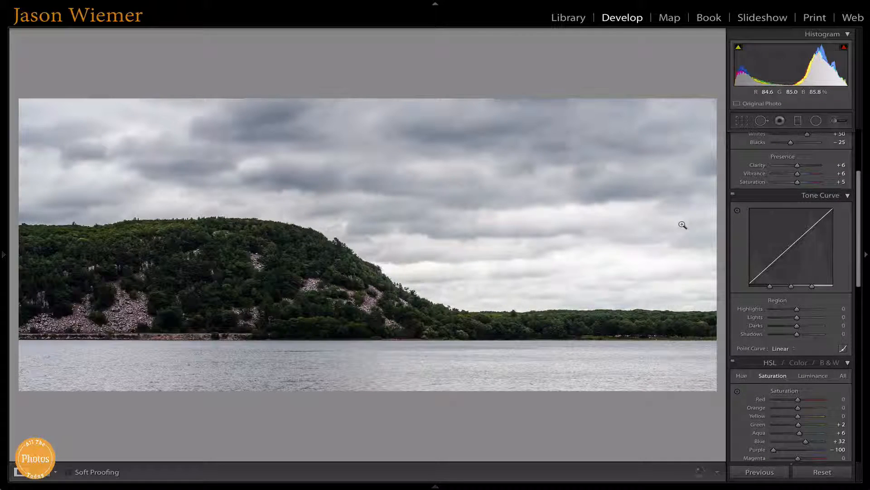
pyautogui.hotkey('ctrl', 'z')
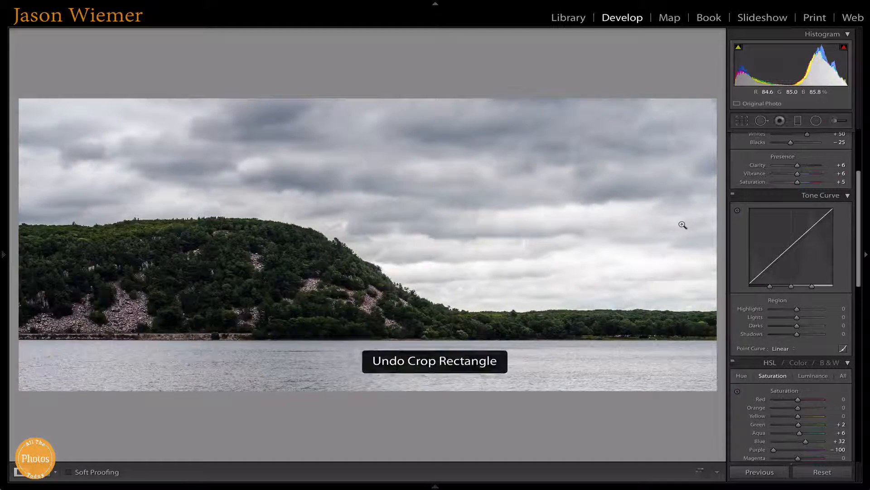
pyautogui.hotkey('ctrl', 'z')
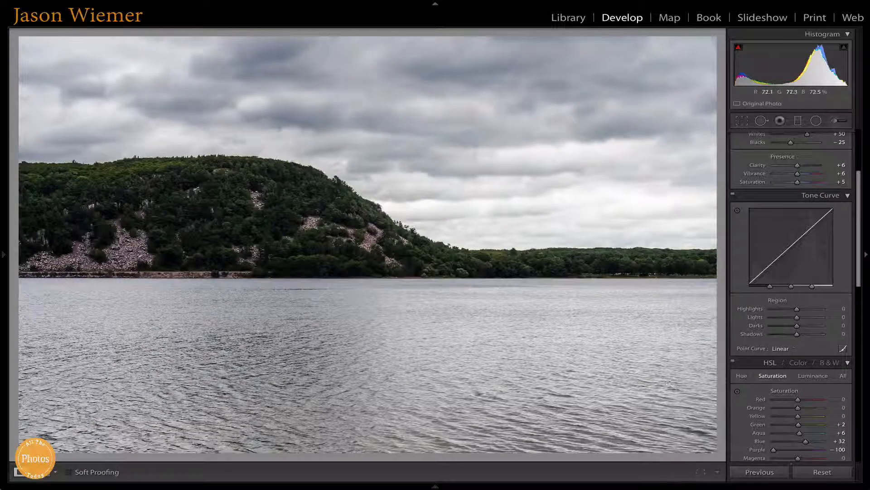
# - Compare the photo before and after editing in side-by-side and split views, and return to the single-photo view
pyautogui.moveTo(287, 488)
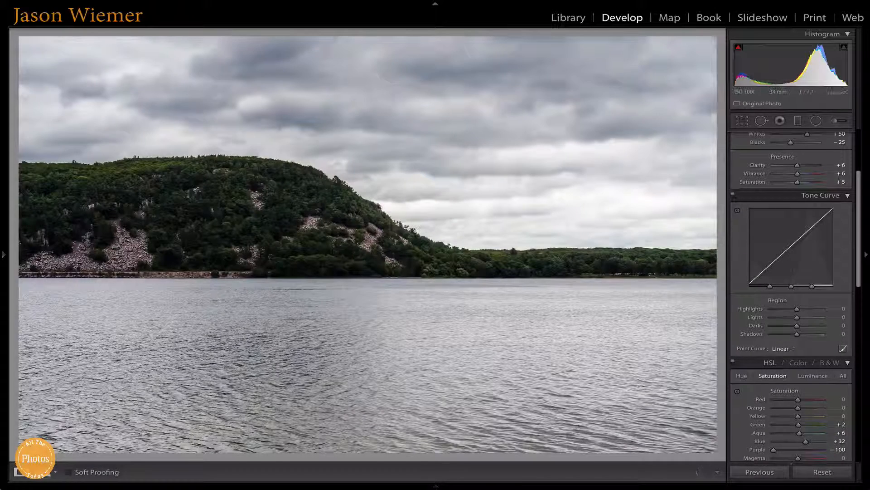
pyautogui.click(43, 471)
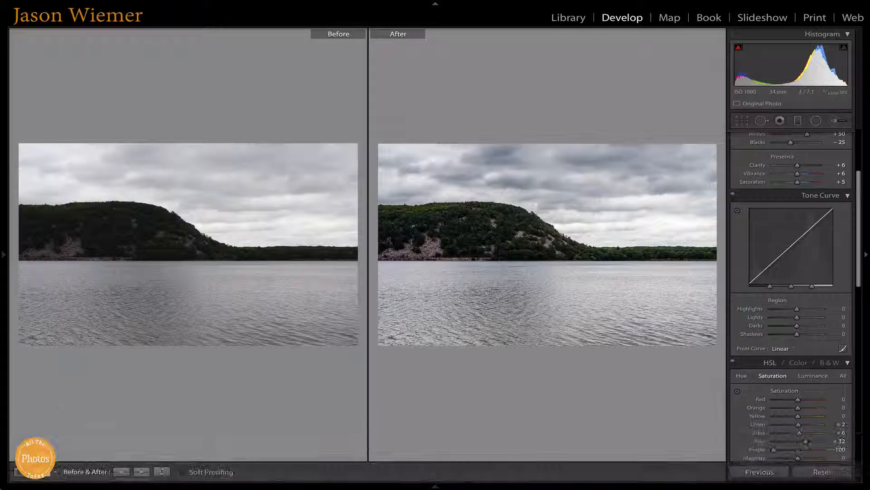
pyautogui.click(44, 471)
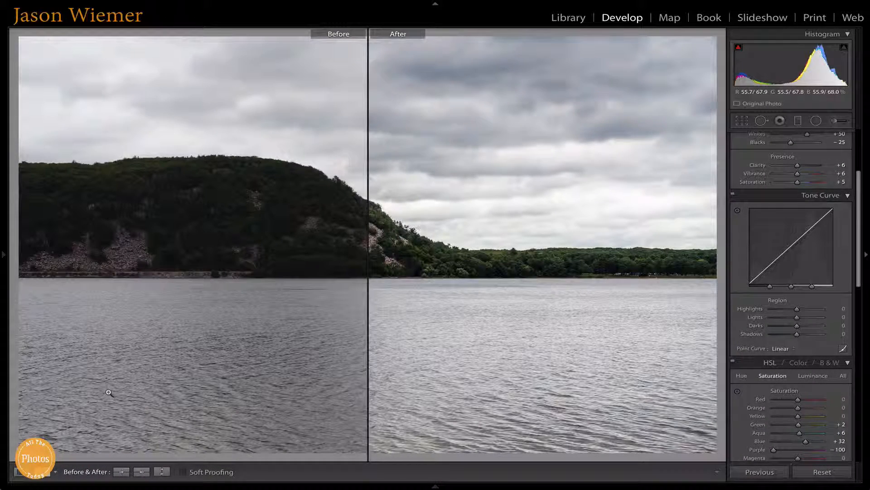
pyautogui.click(23, 473)
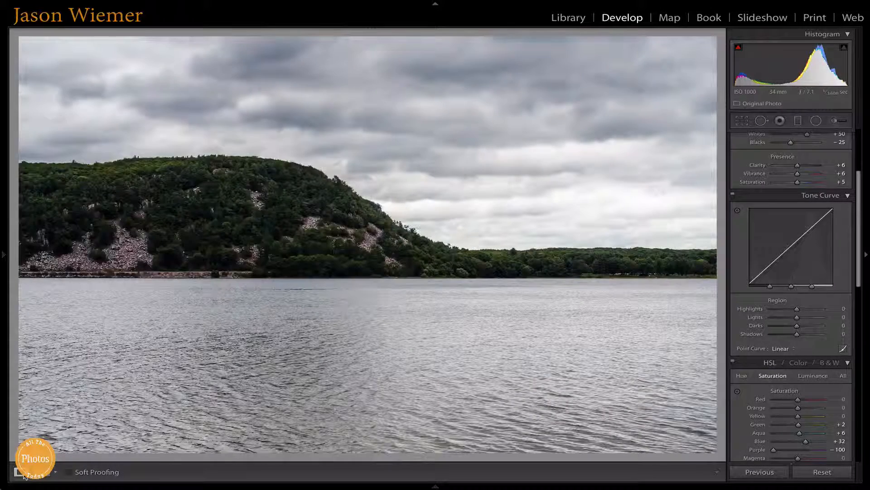